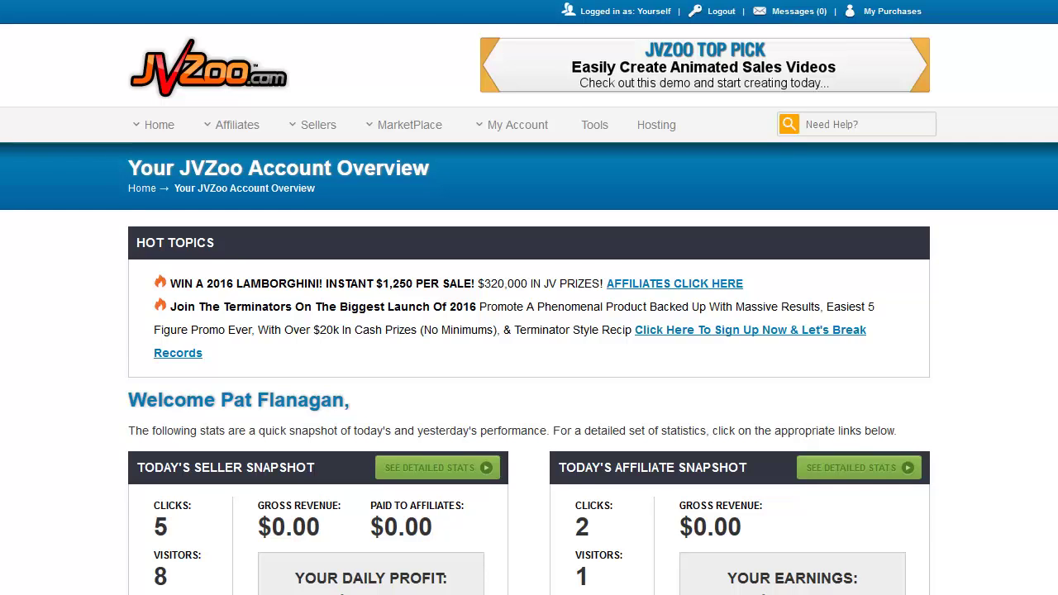
Open the Your Affiliates page from Sellers > Affiliate Options, showing 3351 affiliates
mouse_move(318, 126)
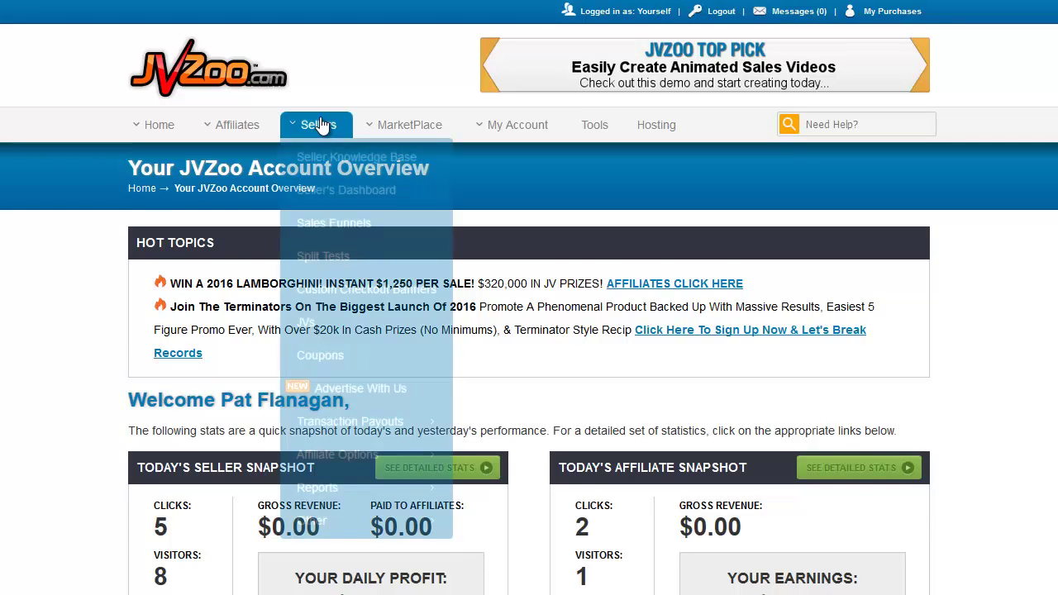
mouse_move(342, 456)
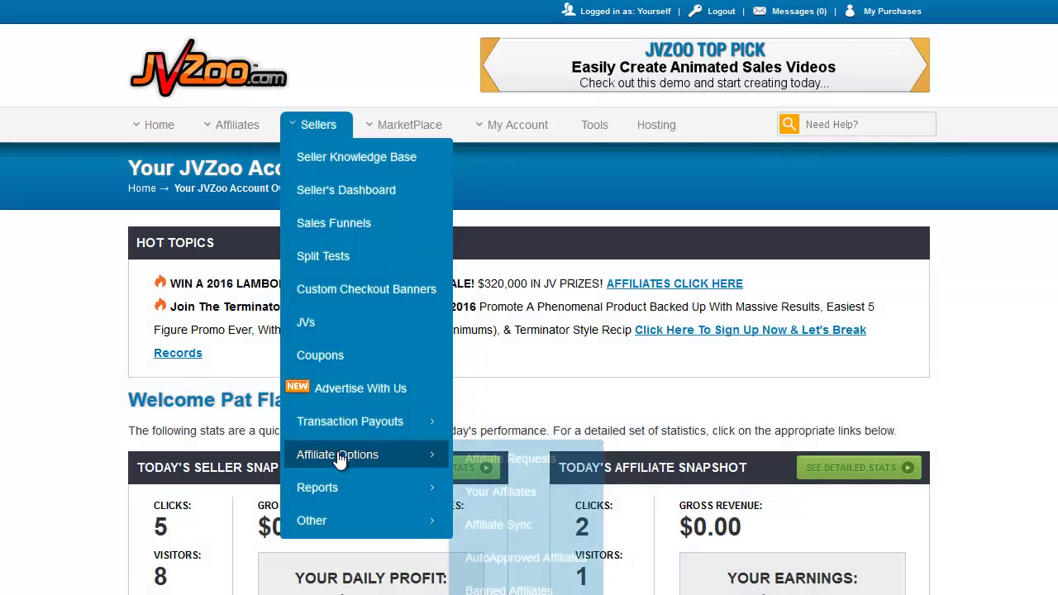
click(505, 492)
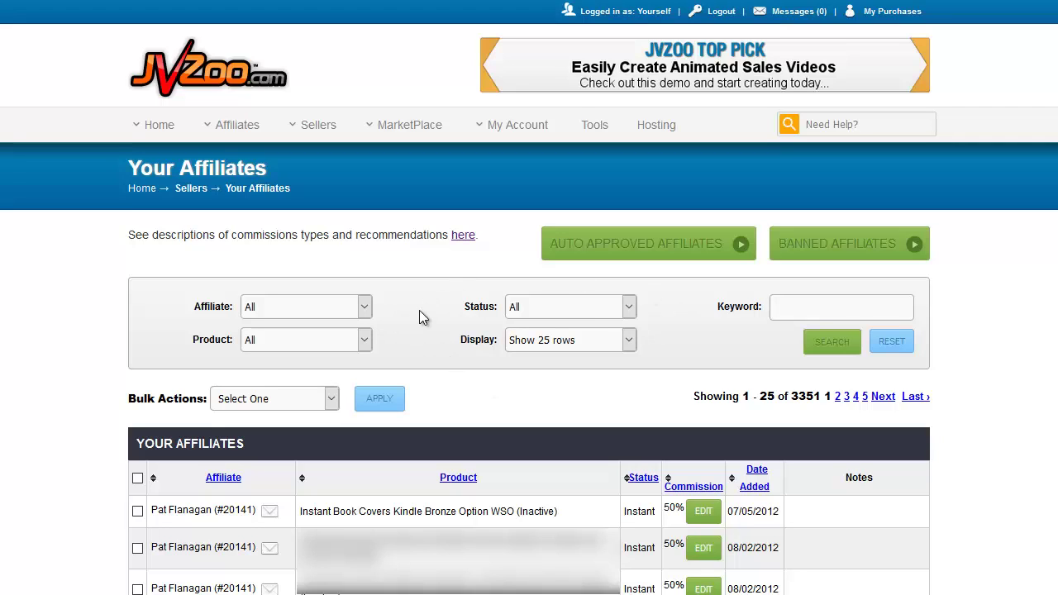
click(365, 308)
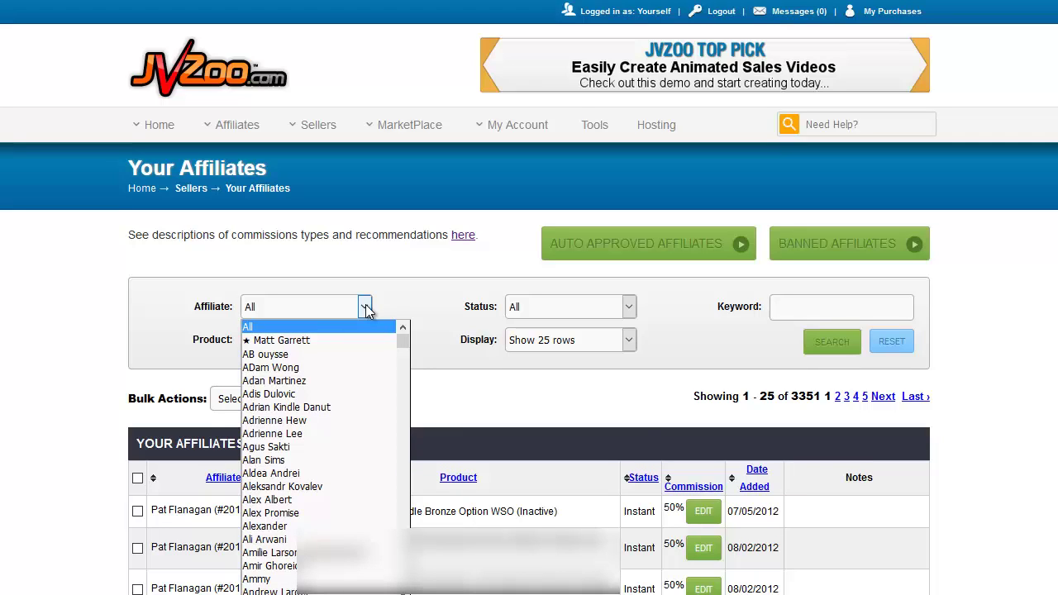
click(366, 309)
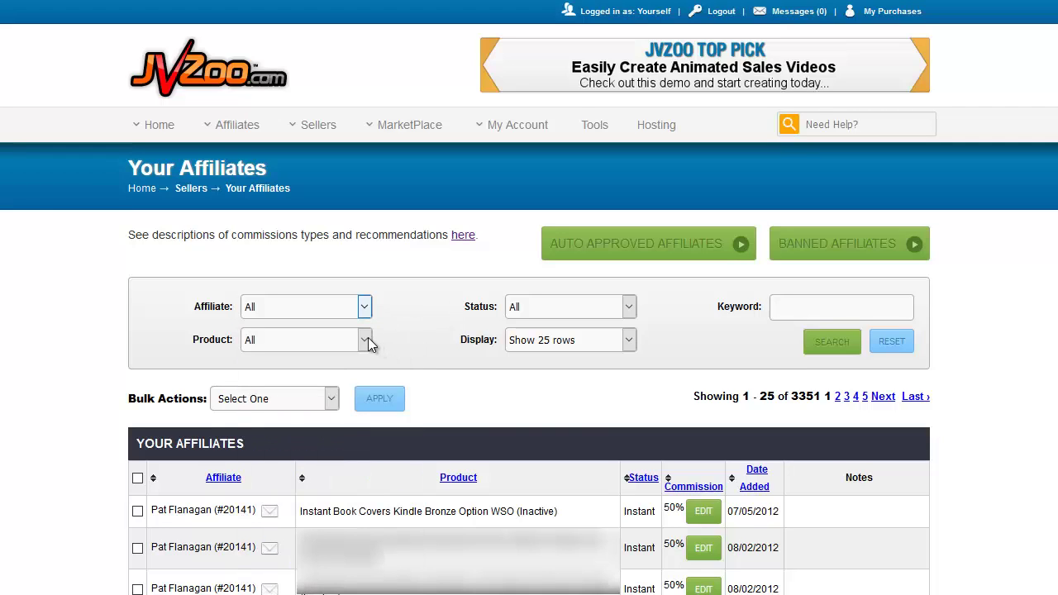
click(367, 341)
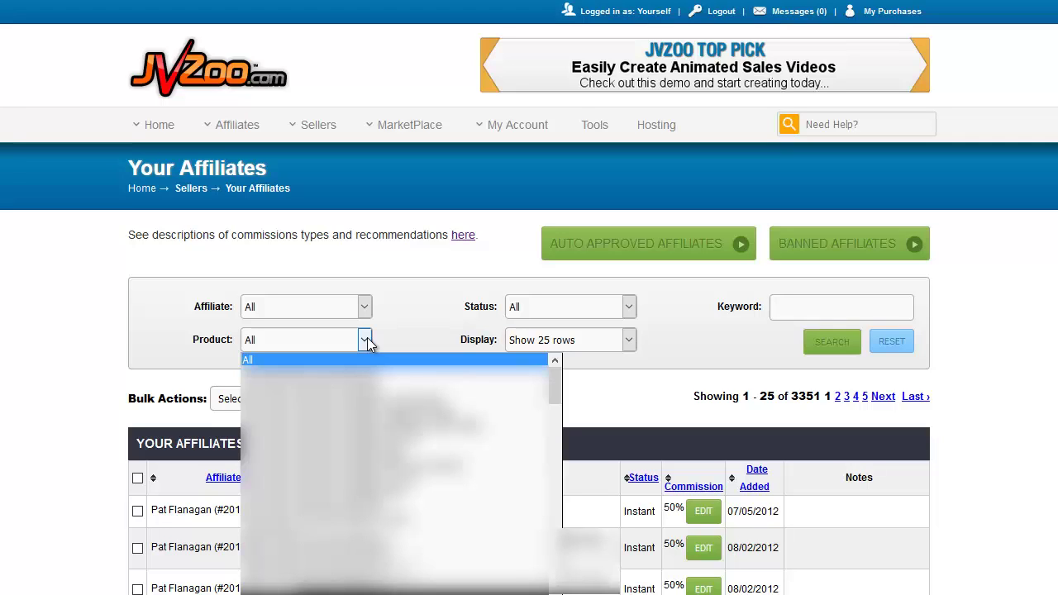
click(367, 339)
click(629, 307)
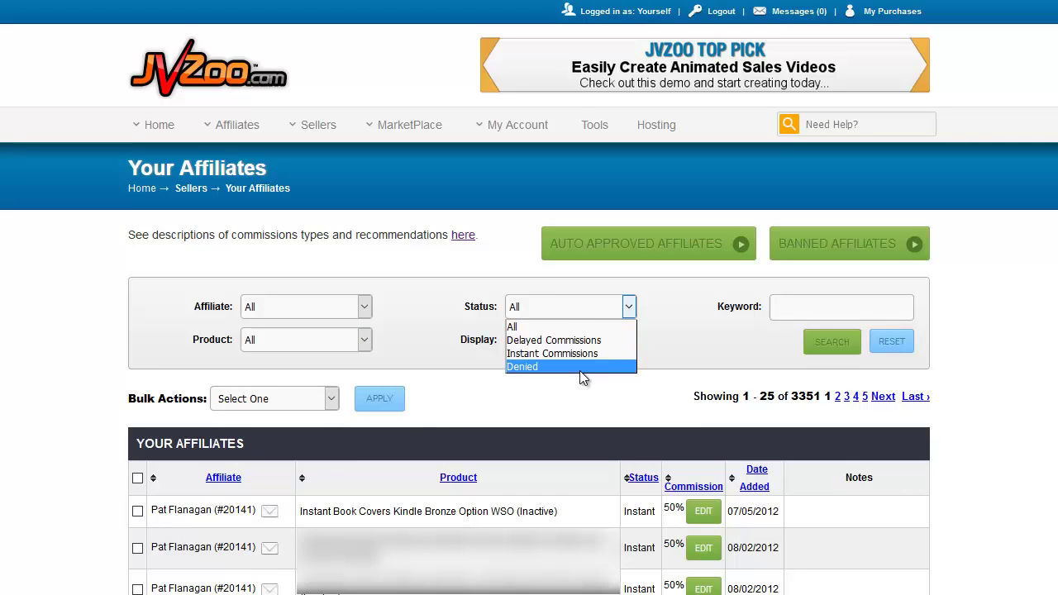
click(630, 349)
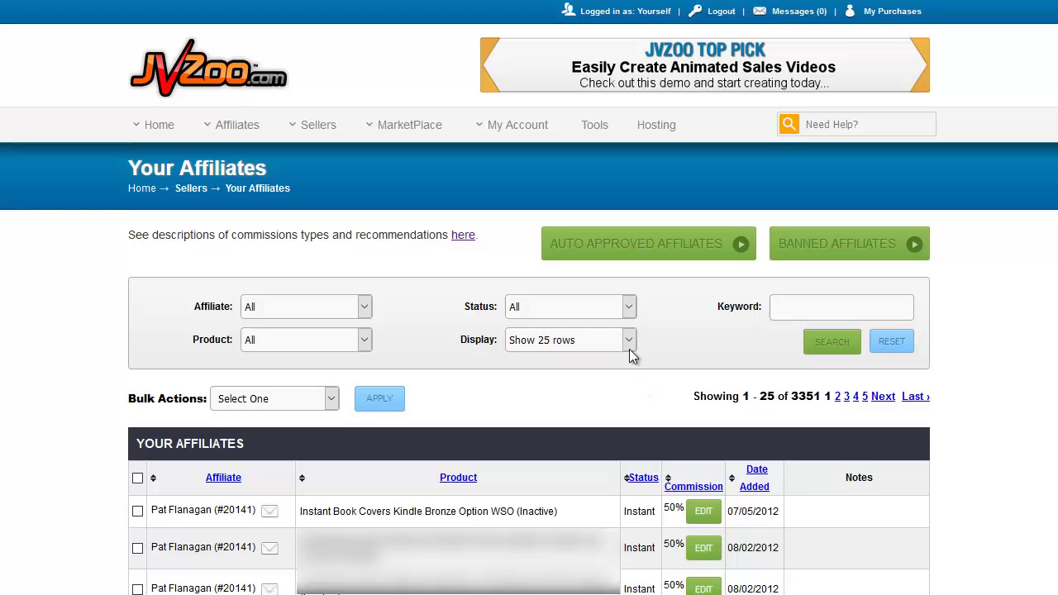
click(632, 345)
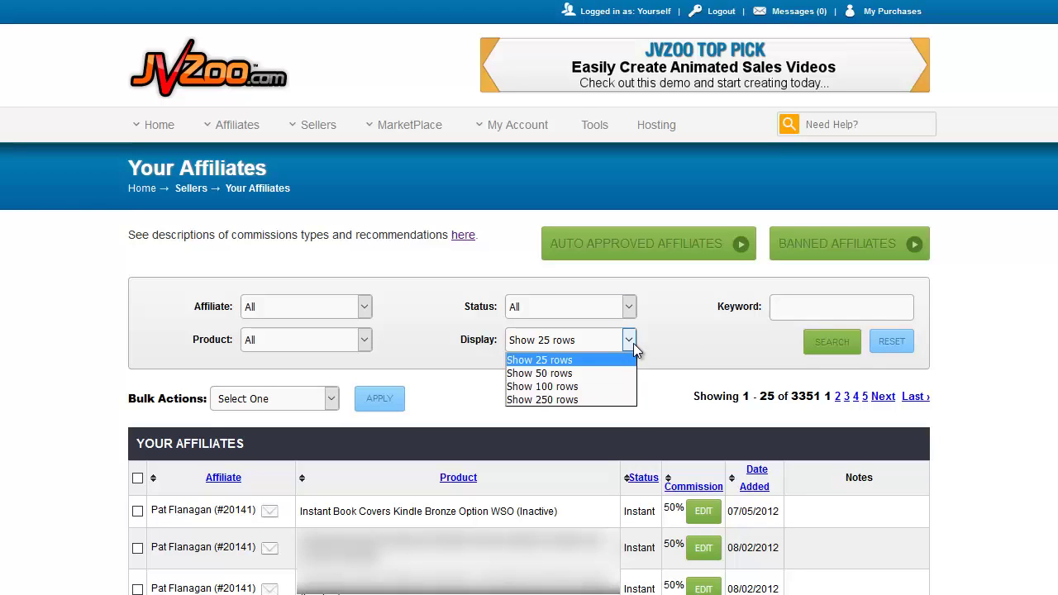
click(724, 323)
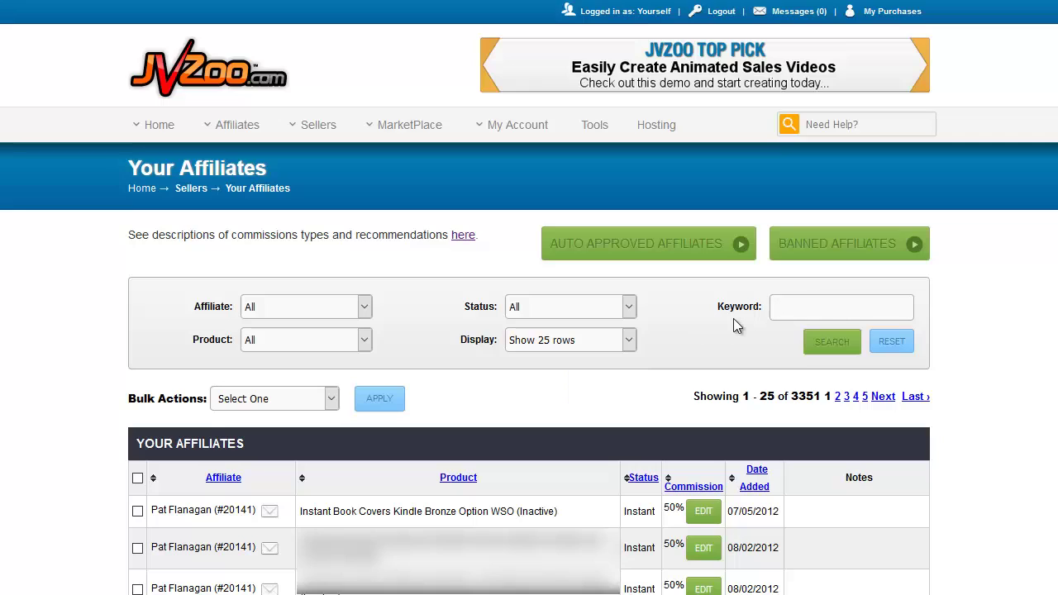
key(Tab)
click(301, 401)
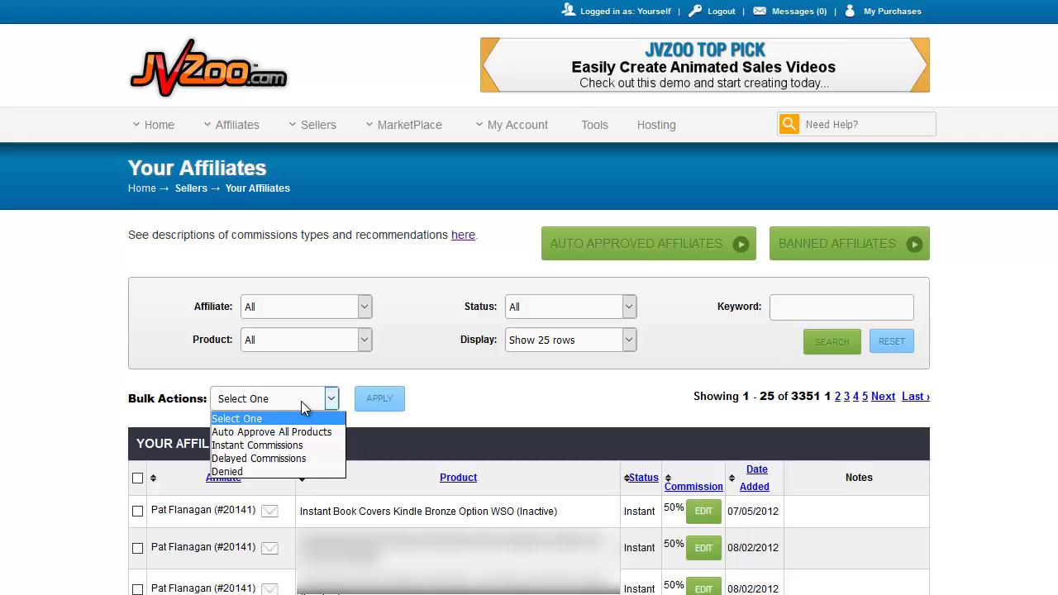
click(304, 405)
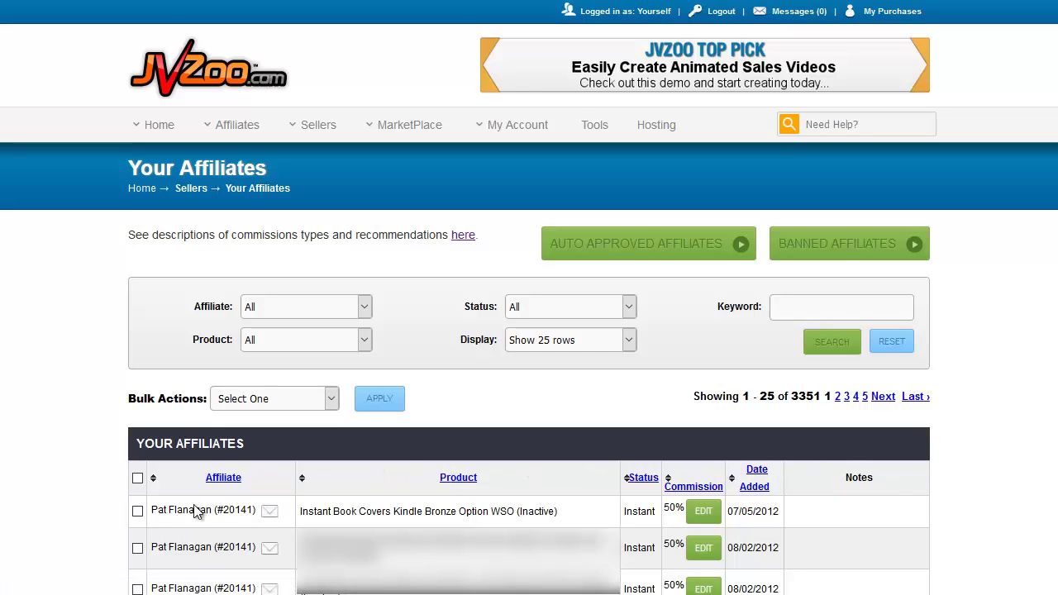
click(138, 512)
click(138, 548)
click(268, 400)
click(271, 407)
click(138, 511)
click(138, 549)
drag(152, 510, 252, 514)
click(234, 514)
drag(300, 513, 553, 514)
click(570, 516)
drag(626, 517, 657, 515)
click(653, 514)
drag(664, 509, 678, 512)
click(668, 508)
drag(730, 513, 782, 521)
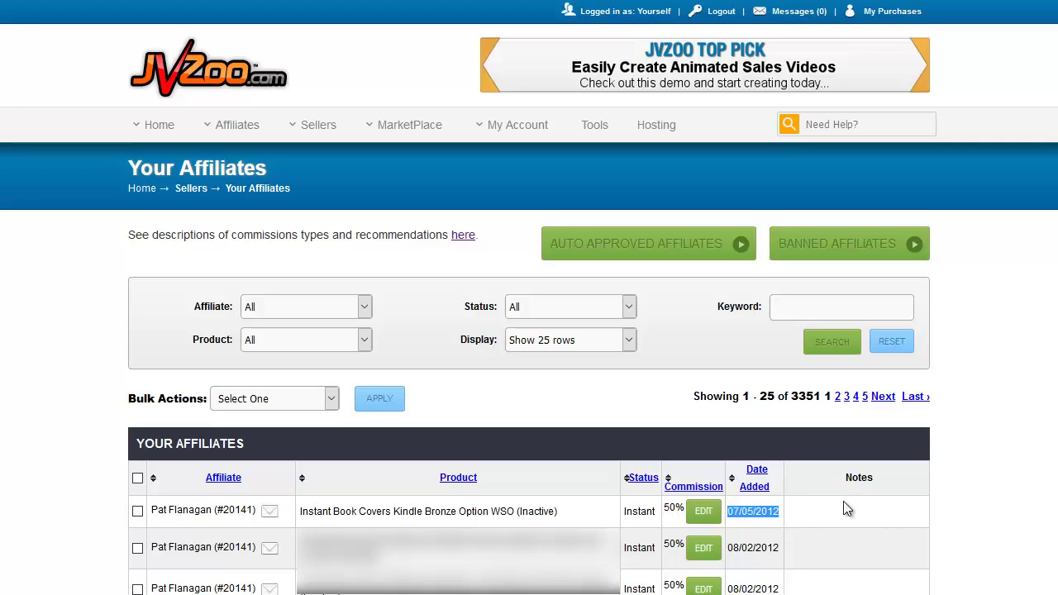
click(898, 514)
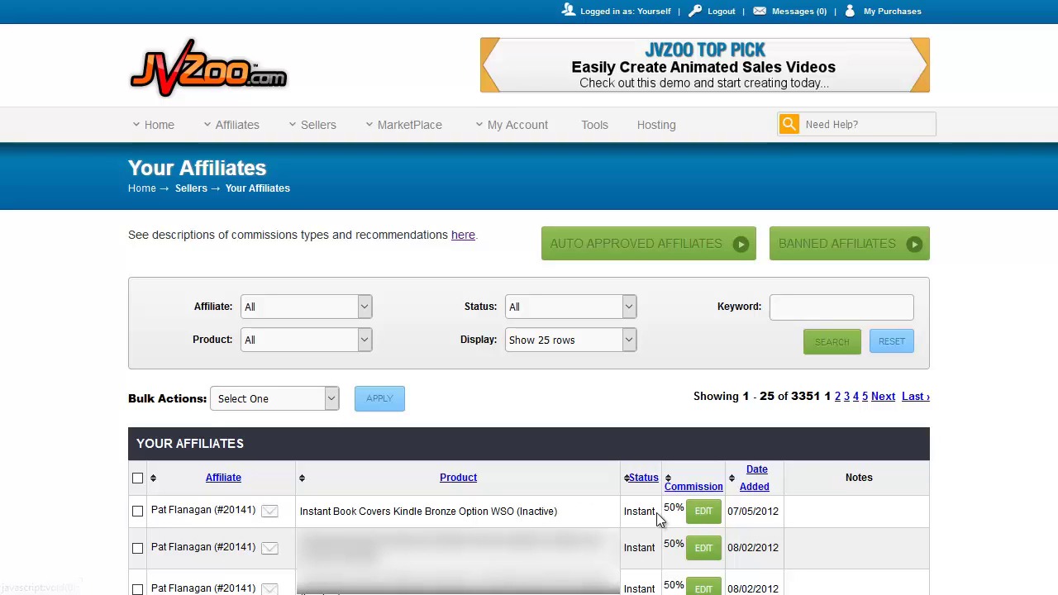
click(703, 515)
Edit the first affiliate row's details and change its payout from 50 to 60
click(702, 511)
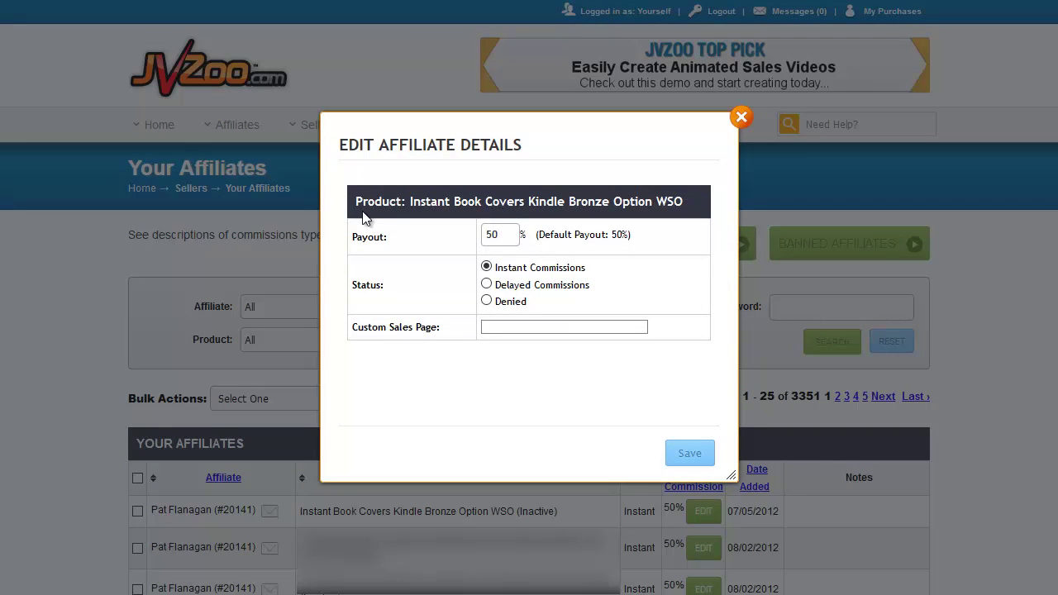
drag(411, 203, 675, 202)
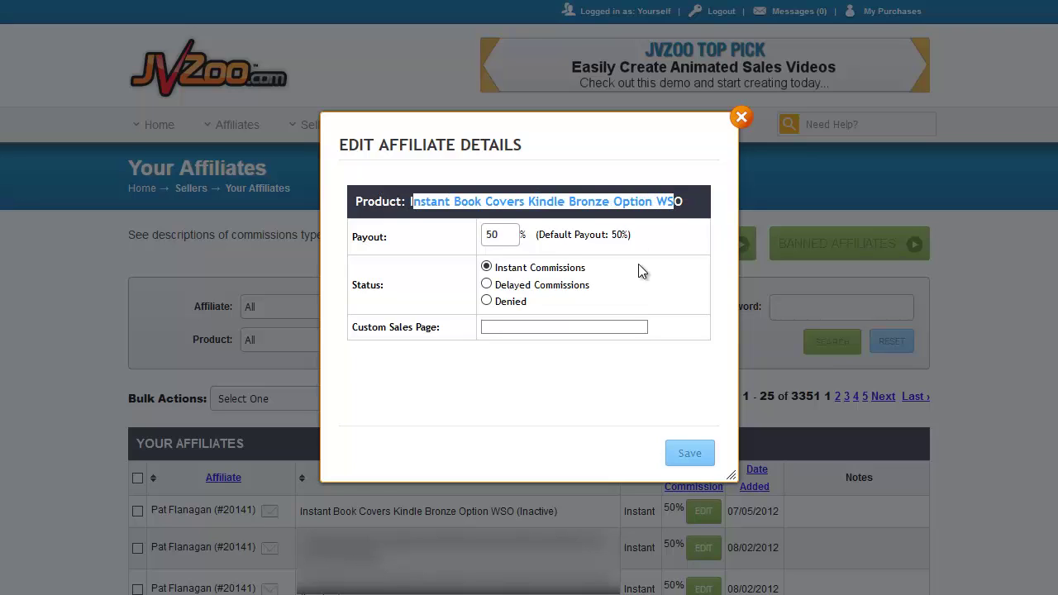
click(695, 245)
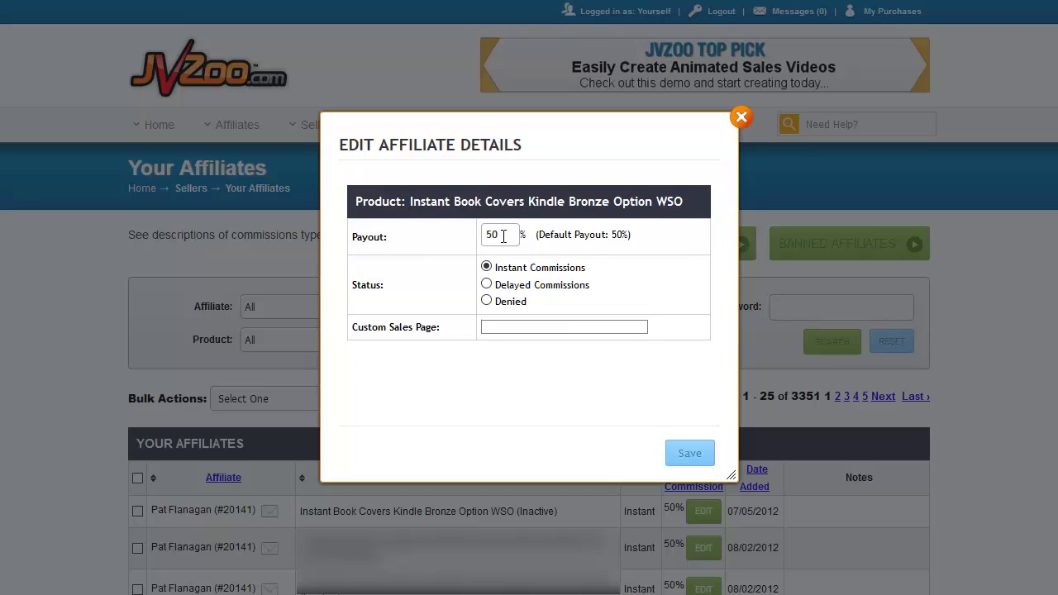
drag(504, 236, 474, 235)
click(641, 243)
drag(501, 236, 444, 238)
text(60)
Leave the custom sales page field empty and close the Edit Affiliate Details dialog
click(541, 324)
drag(365, 329, 427, 329)
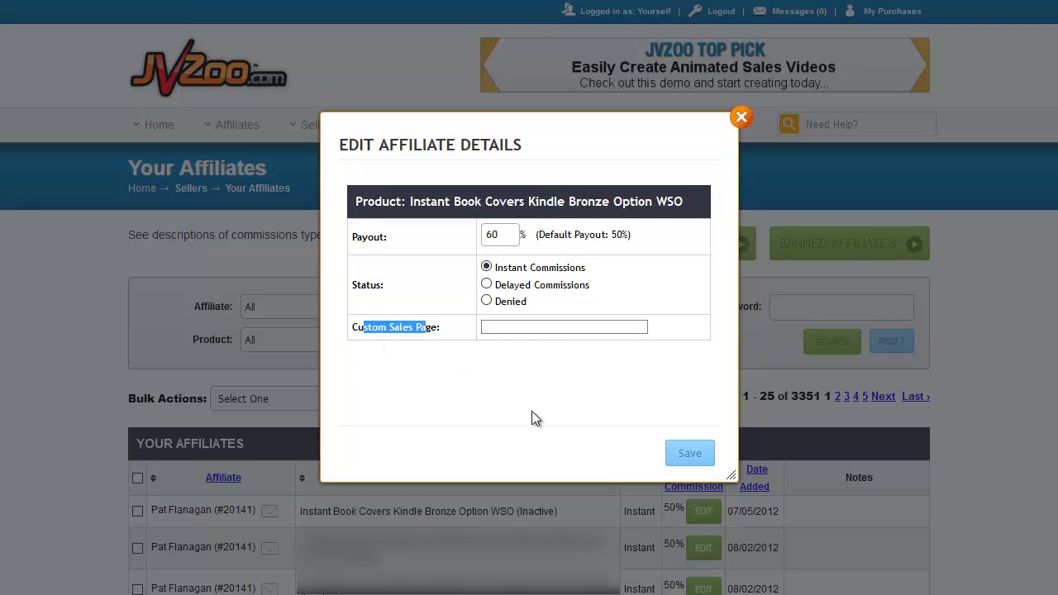
click(517, 329)
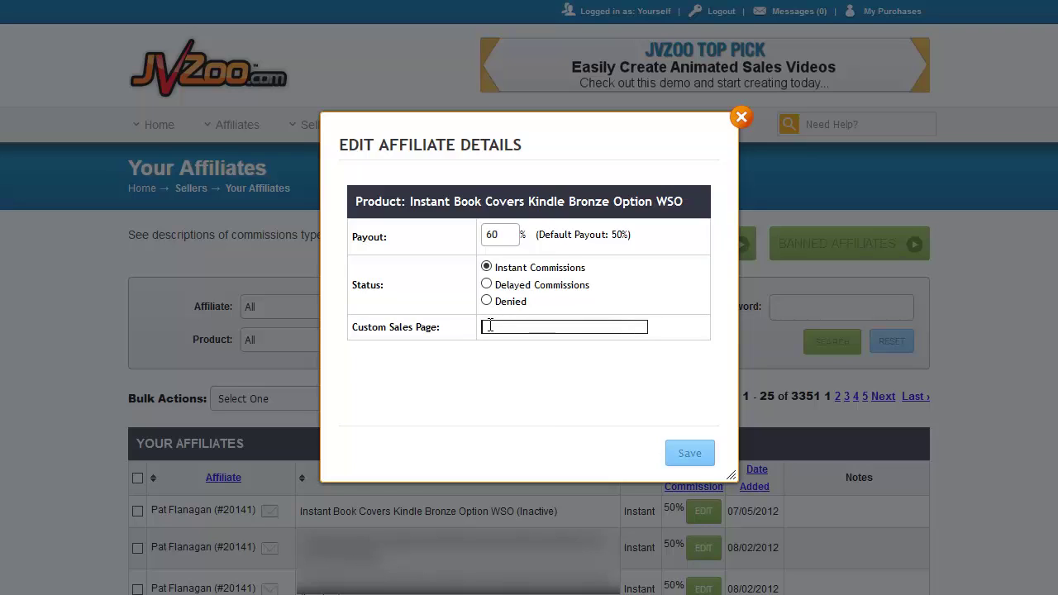
click(621, 376)
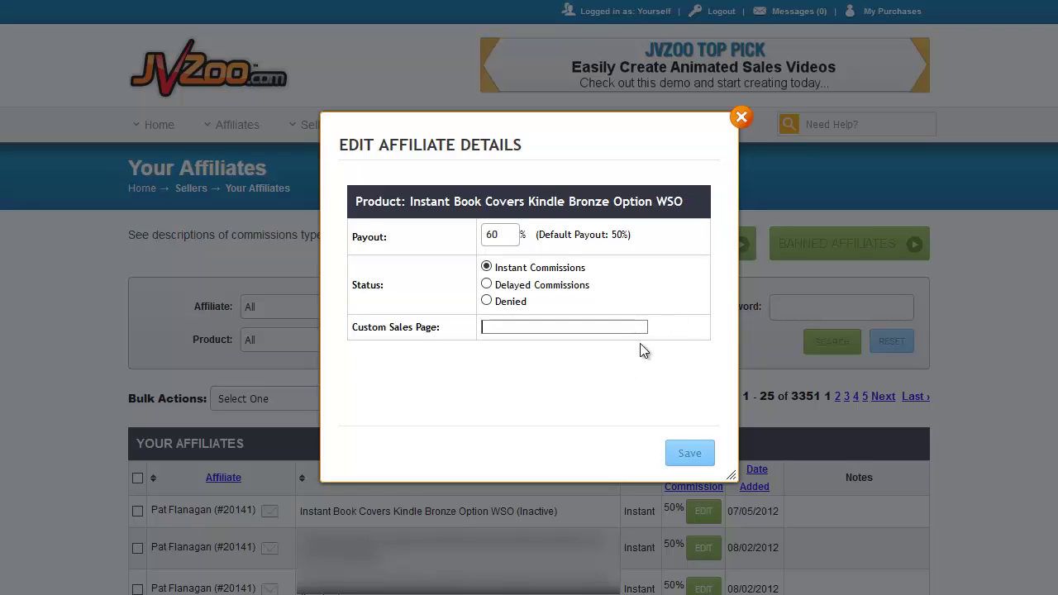
click(741, 117)
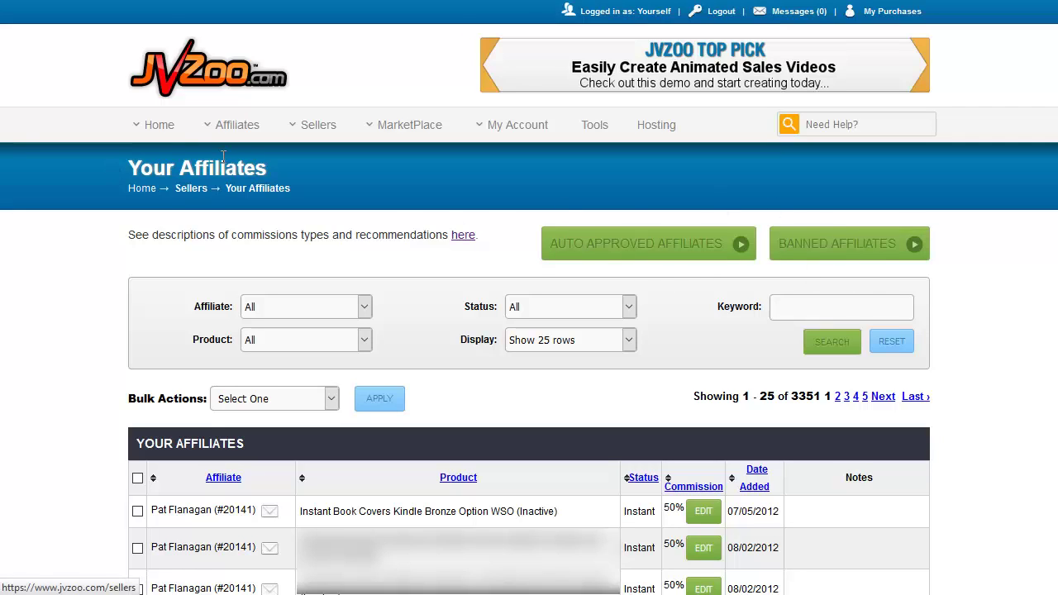
Open AutoApproved Affiliates from Sellers > Affiliate Options and place the cursor in its search box
mouse_move(318, 124)
mouse_move(335, 453)
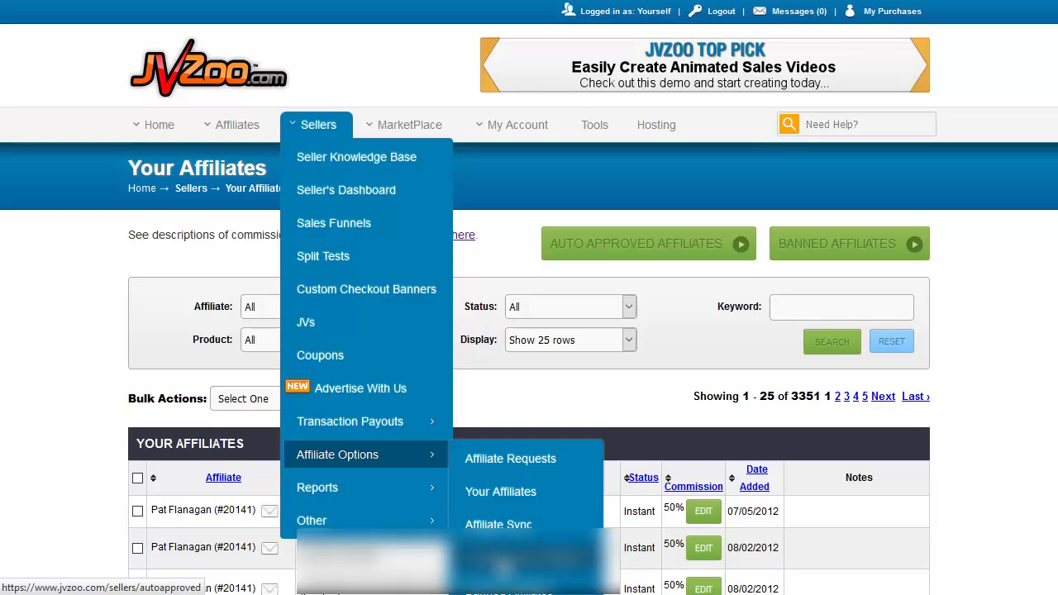
click(504, 558)
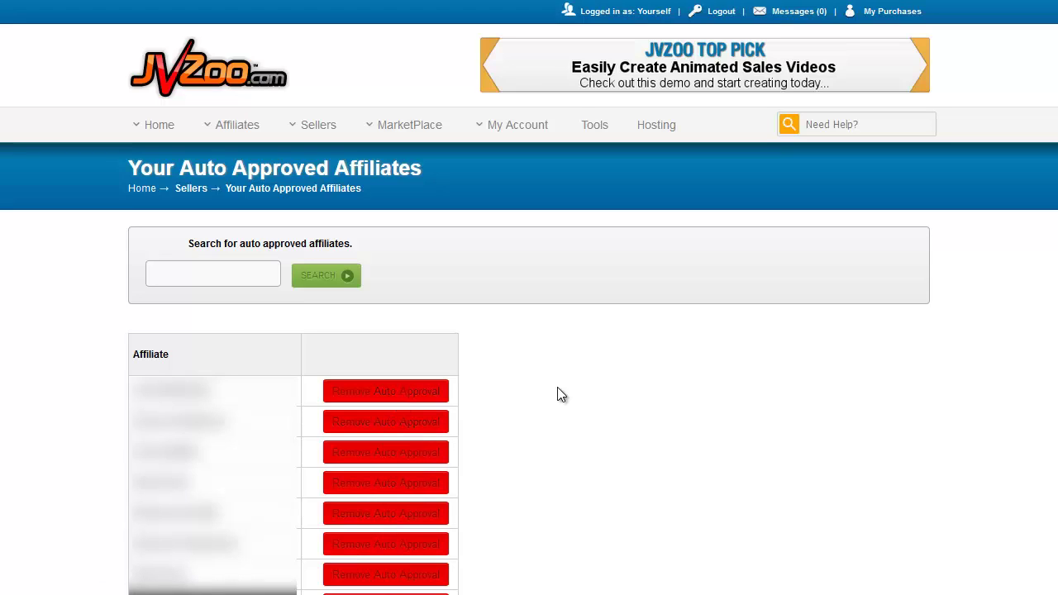
click(241, 266)
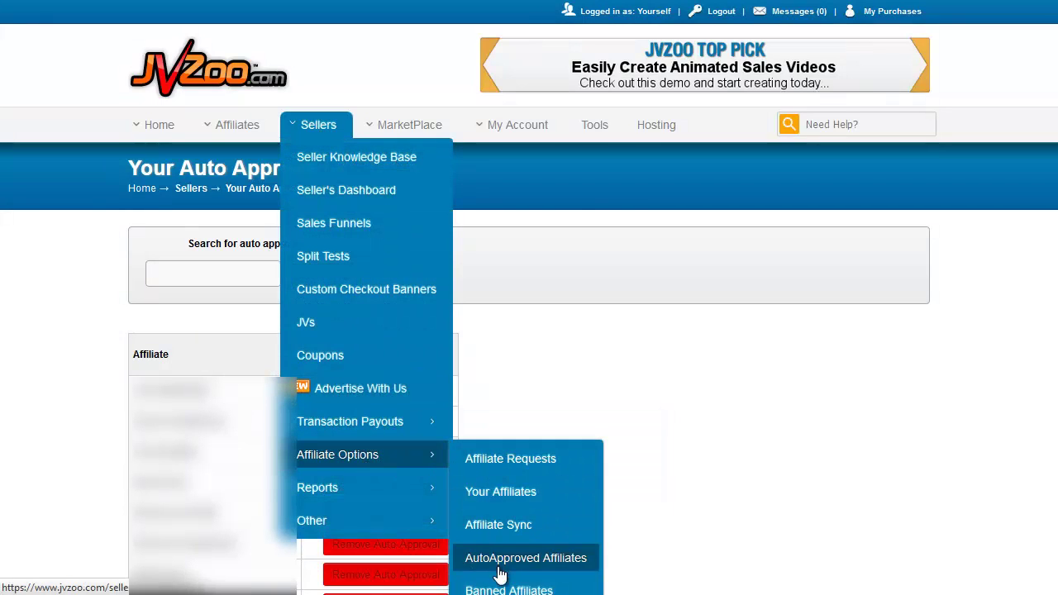
Open Banned Affiliates and search for the suggested affiliate name, returning one unbanned match
click(509, 590)
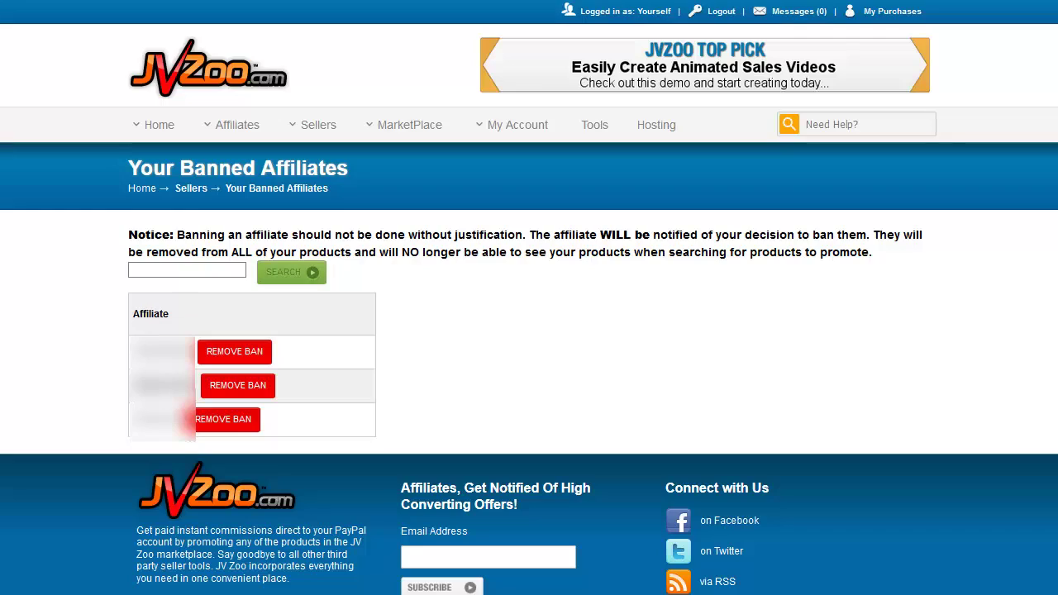
click(152, 270)
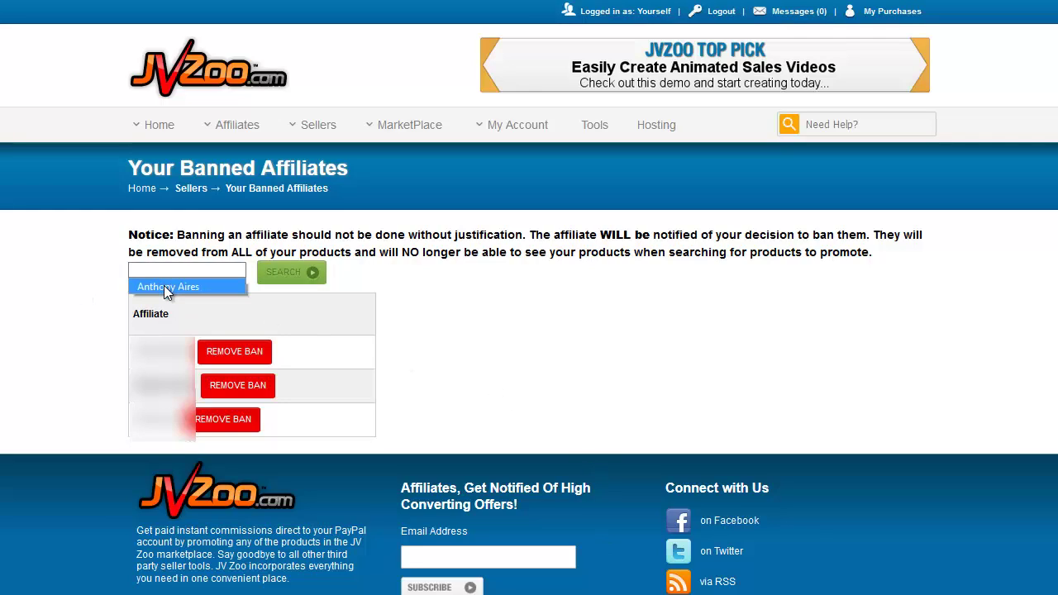
click(166, 288)
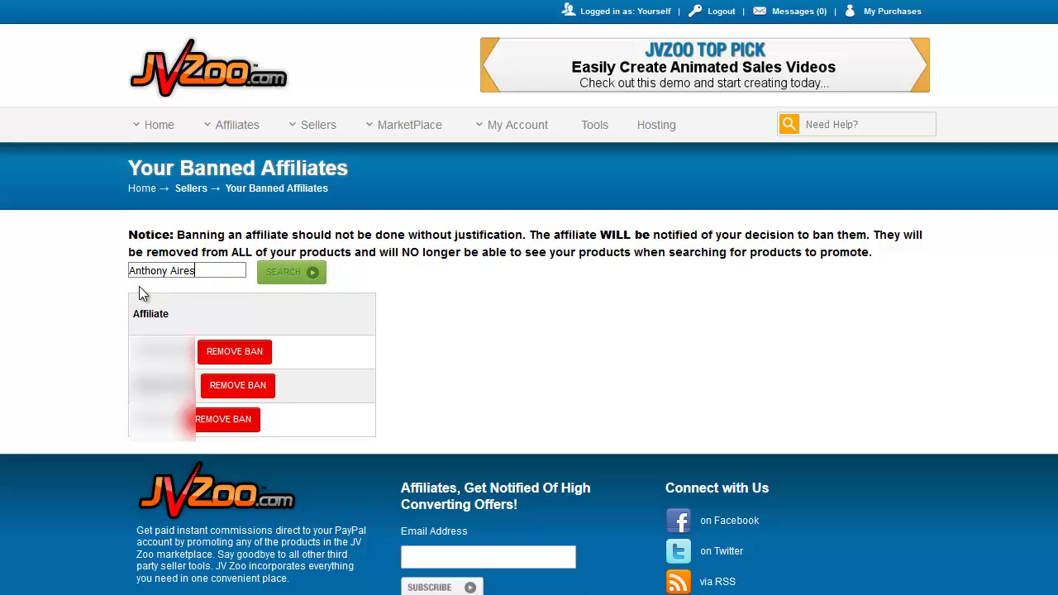
click(290, 274)
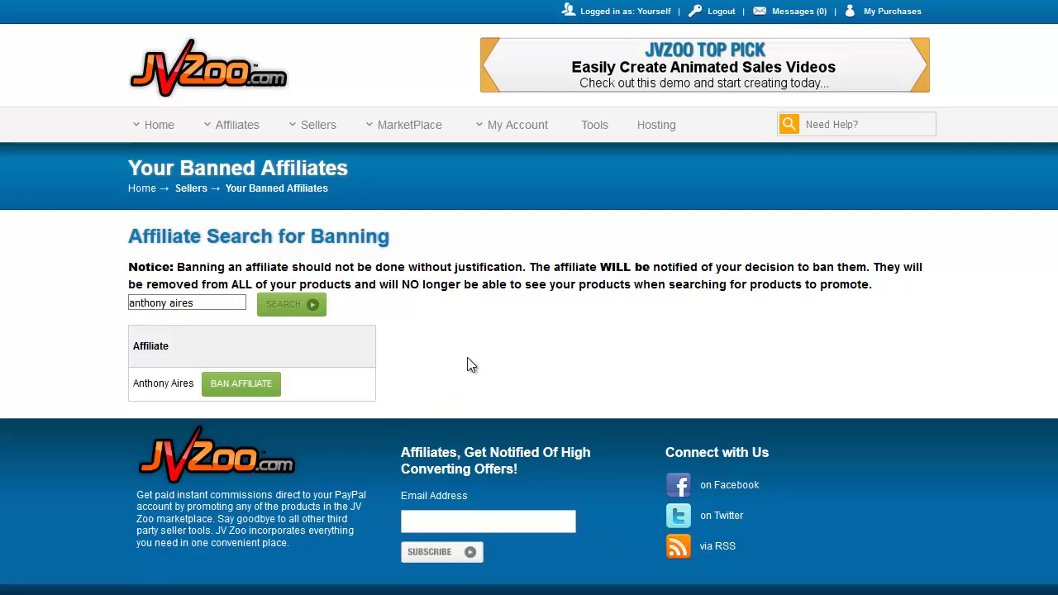
drag(537, 263, 868, 266)
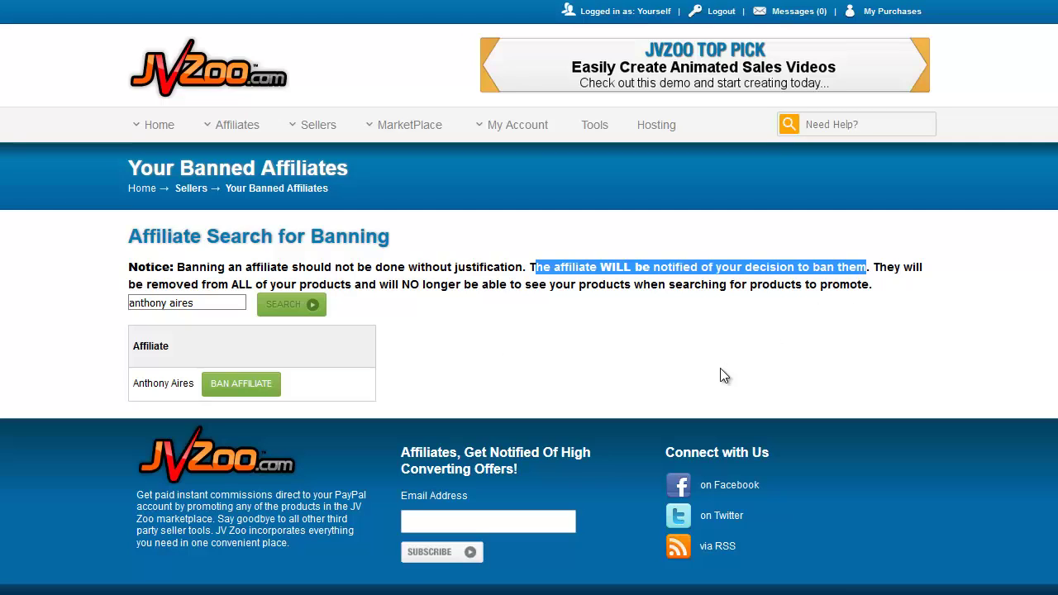
click(663, 352)
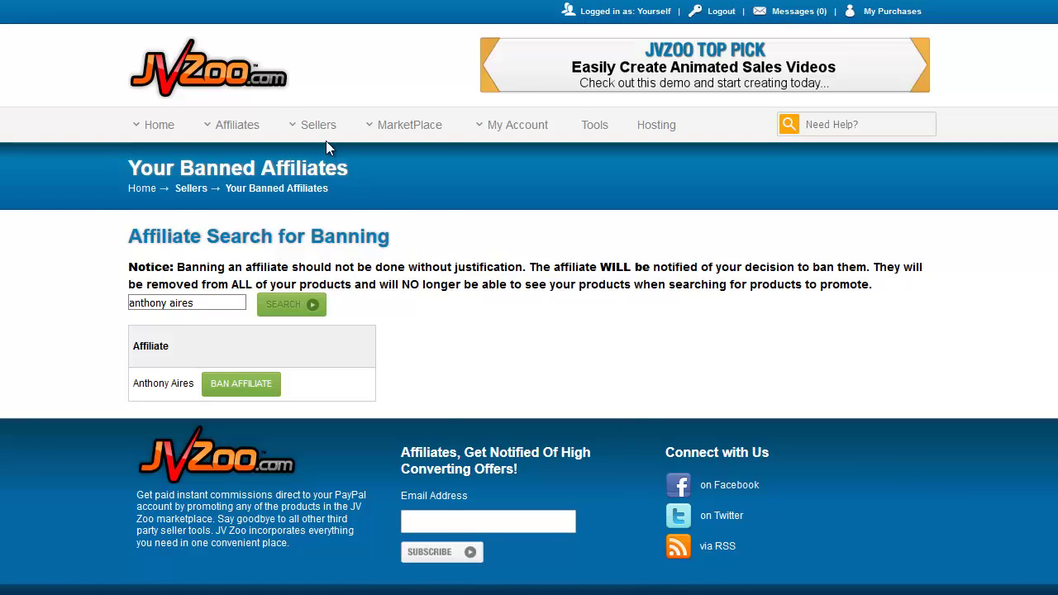
Open the Sync Affiliates page from Sellers > Affiliate Options
mouse_move(318, 126)
mouse_move(347, 457)
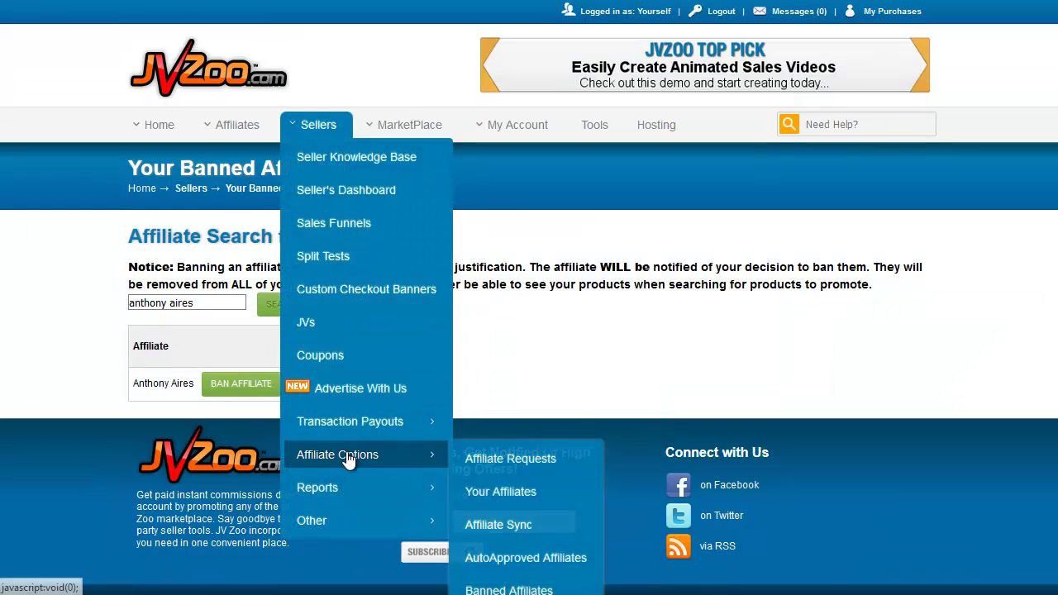
click(501, 527)
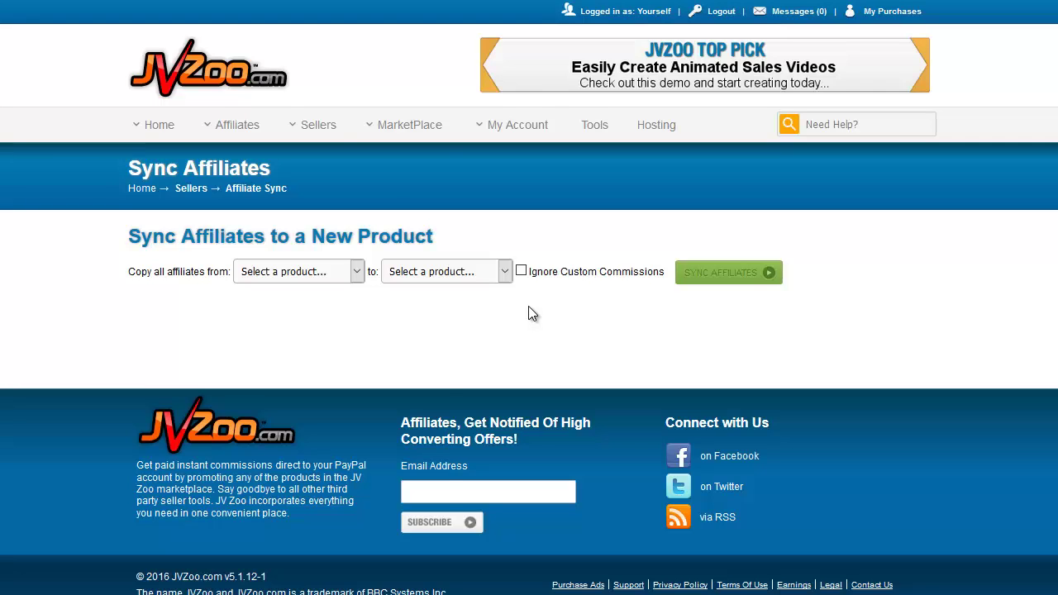
Tick Ignore Custom Commissions on the Sync Affiliates form, leaving both products unselected
mouse_move(318, 124)
mouse_move(397, 455)
click(521, 271)
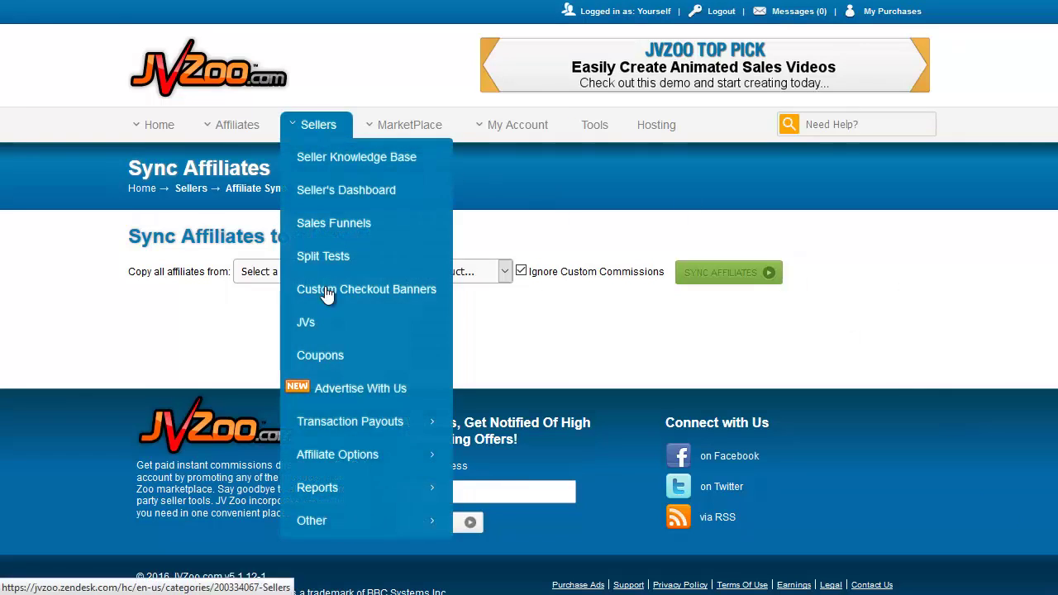
mouse_move(339, 482)
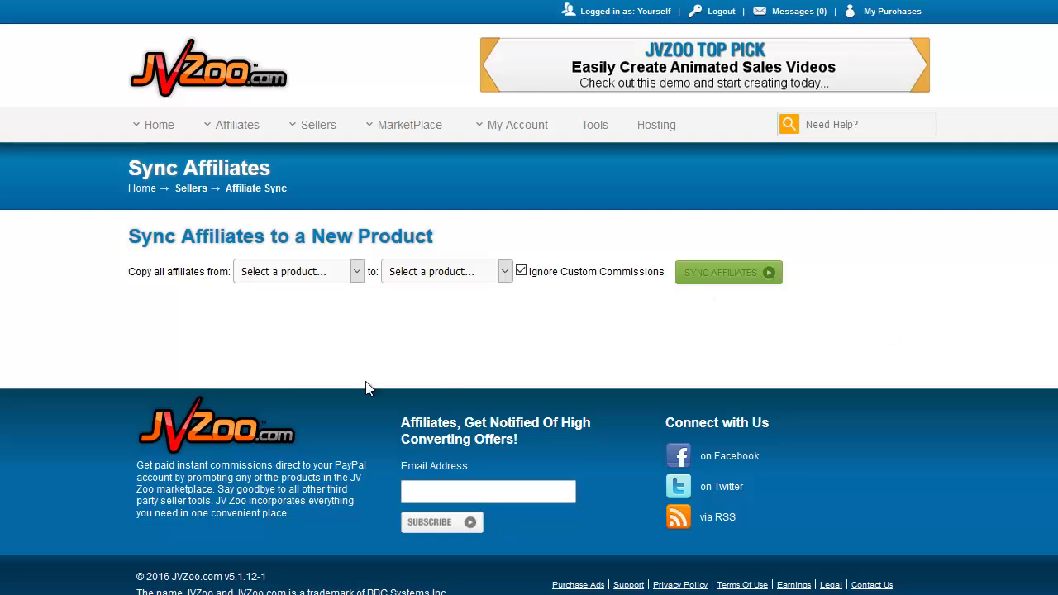
Open Affiliate Requests and review the 8 pending requests, including the first's sold count and 1.54% refund rate
mouse_move(300, 132)
mouse_move(337, 463)
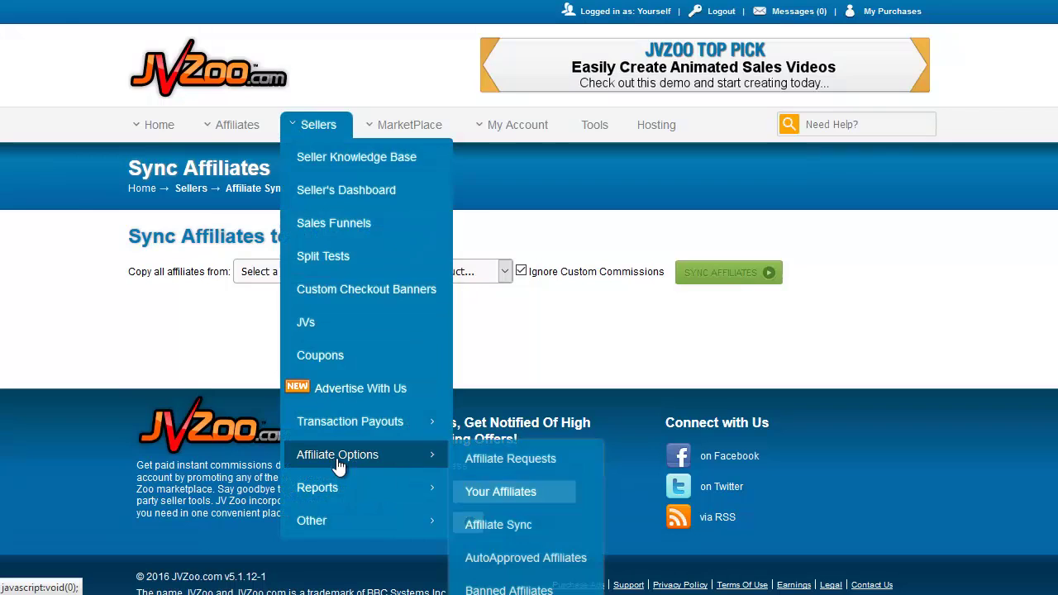
click(465, 463)
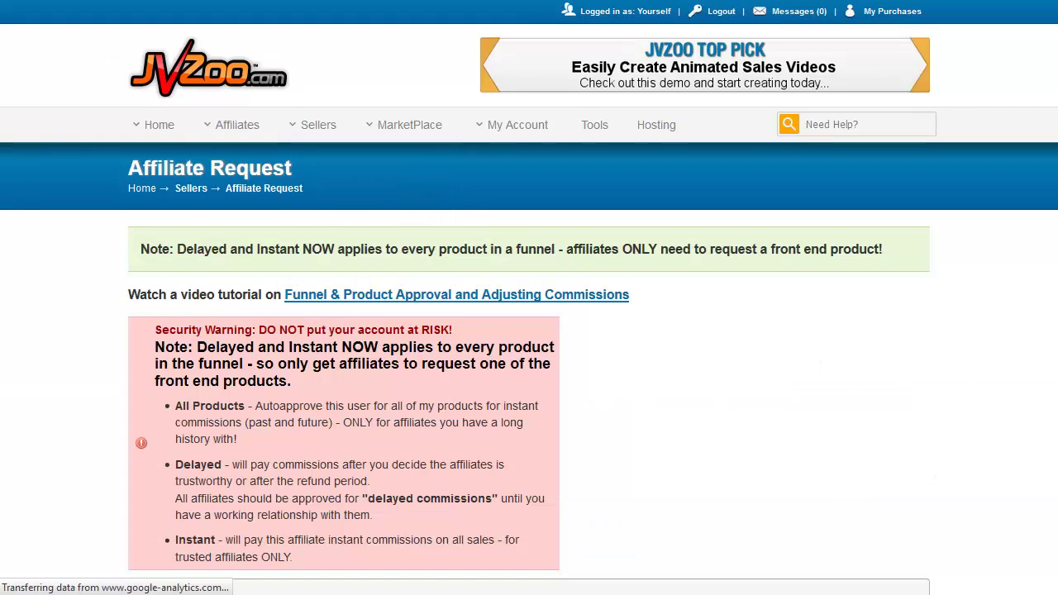
scroll(1034, 364, down, 7)
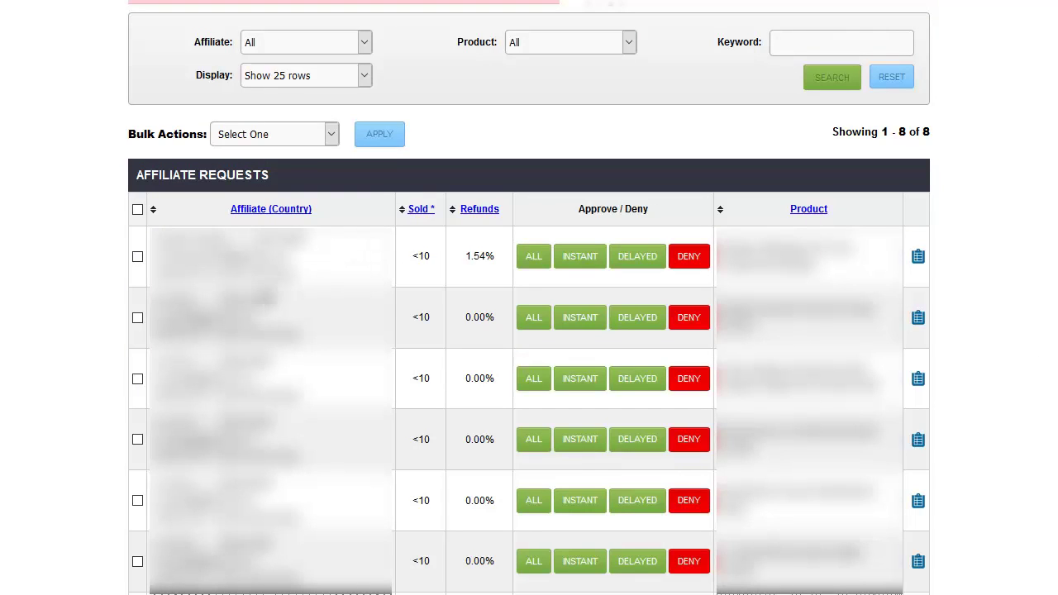
double_click(418, 257)
click(464, 256)
drag(464, 257, 504, 260)
click(502, 277)
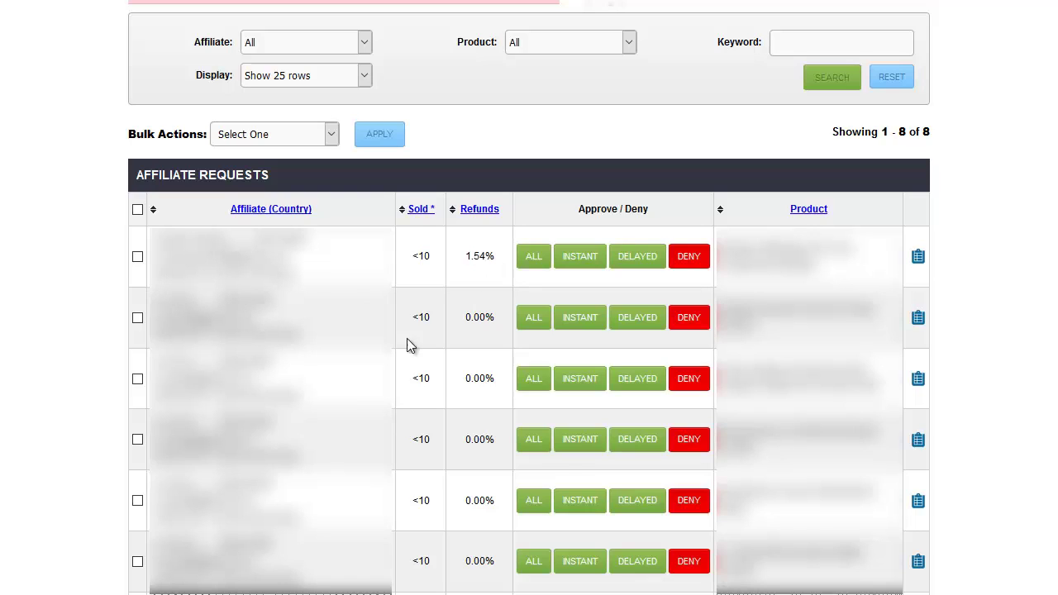